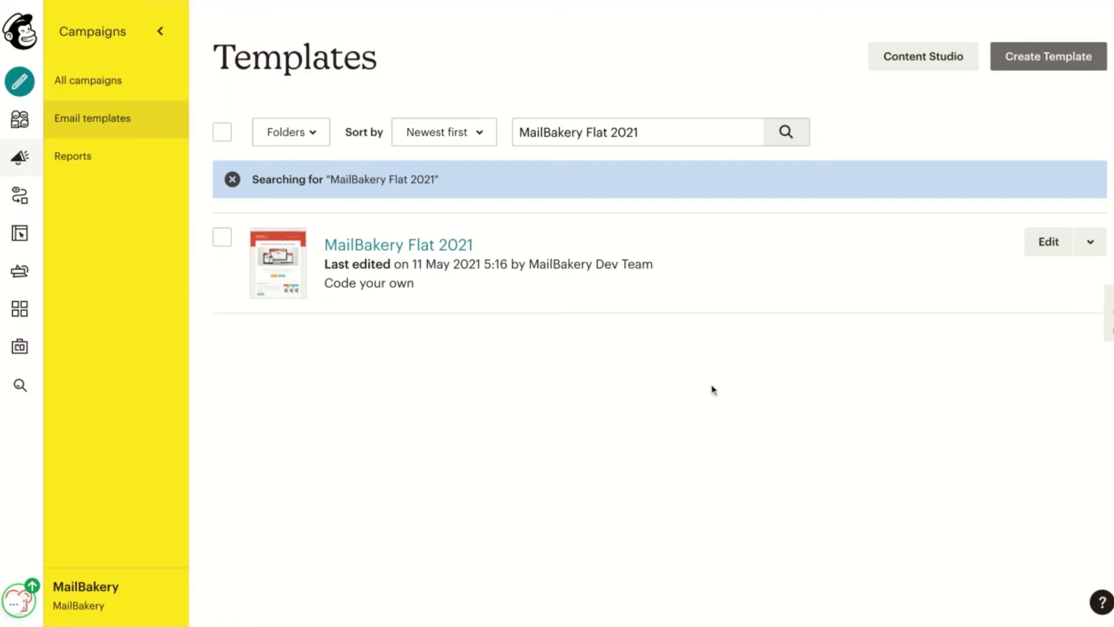
{"action": "left_click", "coordinate": [1096, 249]}
{"action": "left_click", "coordinate": [982, 330]}
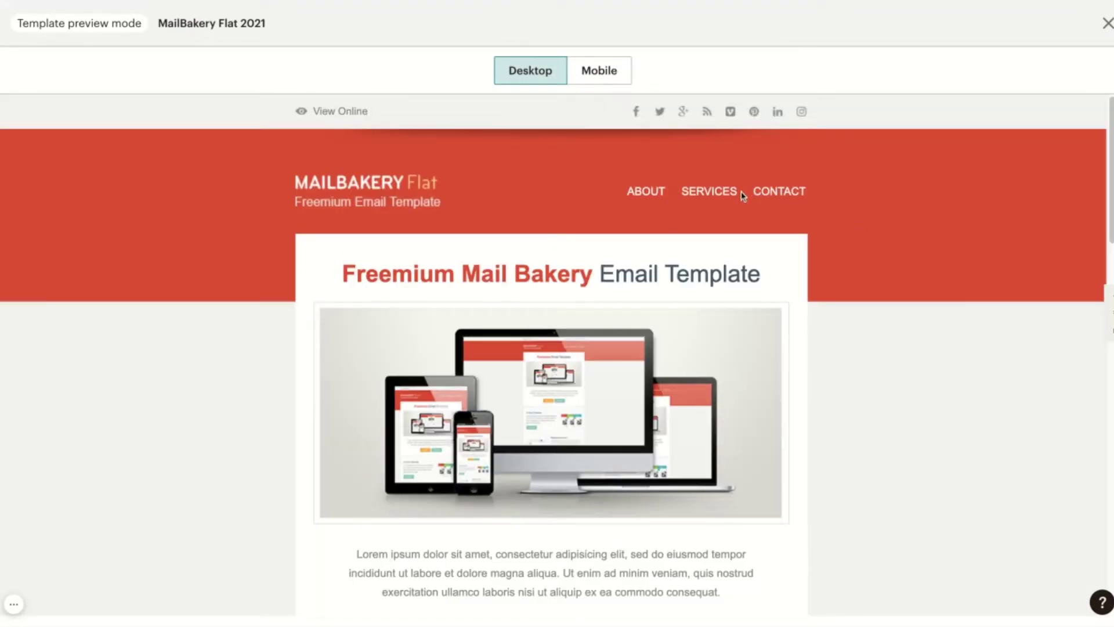
{"action": "scroll", "coordinate": [740, 191], "scroll_direction": "down", "scroll_amount": 10}
{"action": "scroll", "coordinate": [740, 197], "scroll_direction": "down", "scroll_amount": 5}
{"action": "scroll", "coordinate": [741, 209], "scroll_direction": "down", "scroll_amount": 5}
{"action": "scroll", "coordinate": [740, 245], "scroll_direction": "up", "scroll_amount": 5}
{"action": "scroll", "coordinate": [741, 264], "scroll_direction": "up", "scroll_amount": 10}
{"action": "left_click", "coordinate": [1108, 25]}
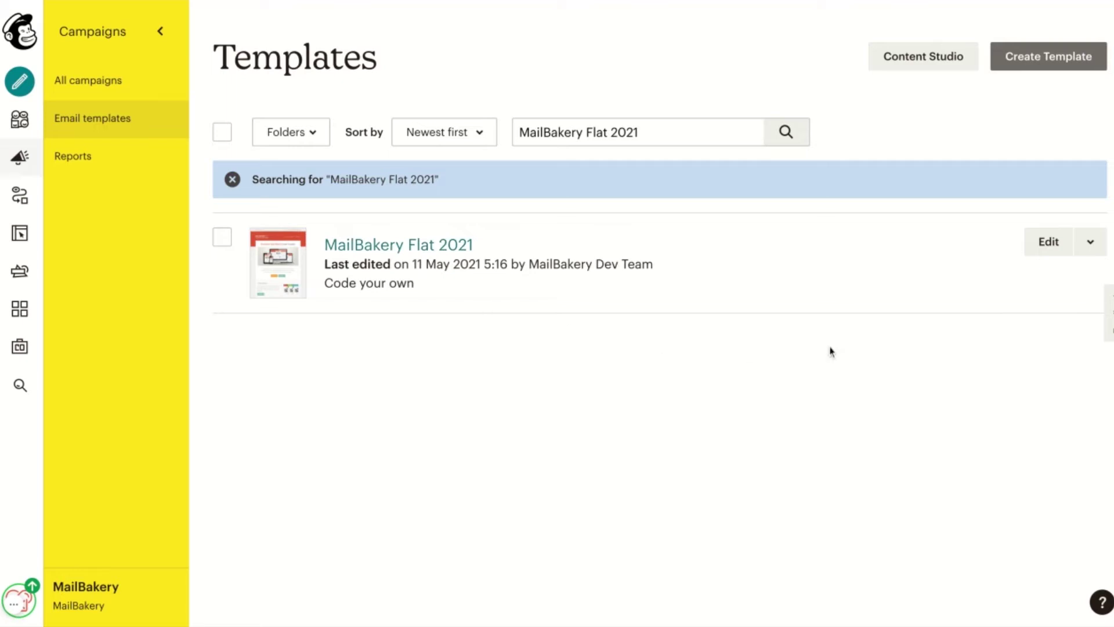
Step: Create a new draft campaign from the MailBakery Flat template via its Edit chevron menu
{"action": "left_click", "coordinate": [1091, 243]}
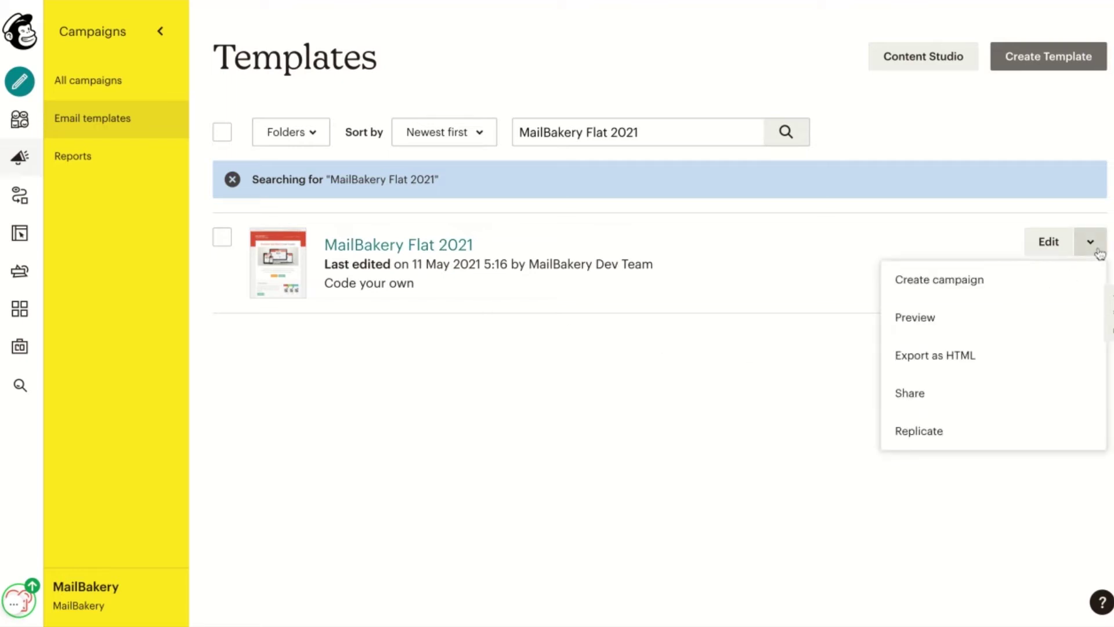
{"action": "left_click", "coordinate": [1014, 290]}
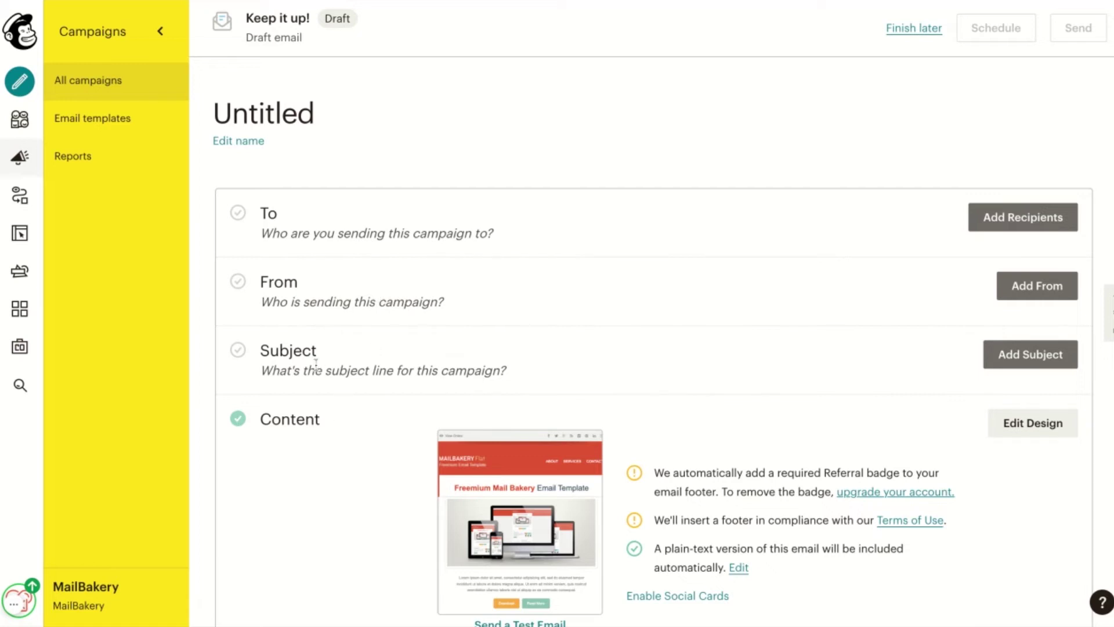
{"action": "scroll", "coordinate": [433, 340], "scroll_direction": "down", "scroll_amount": 1}
{"action": "scroll", "coordinate": [433, 341], "scroll_direction": "down", "scroll_amount": 1}
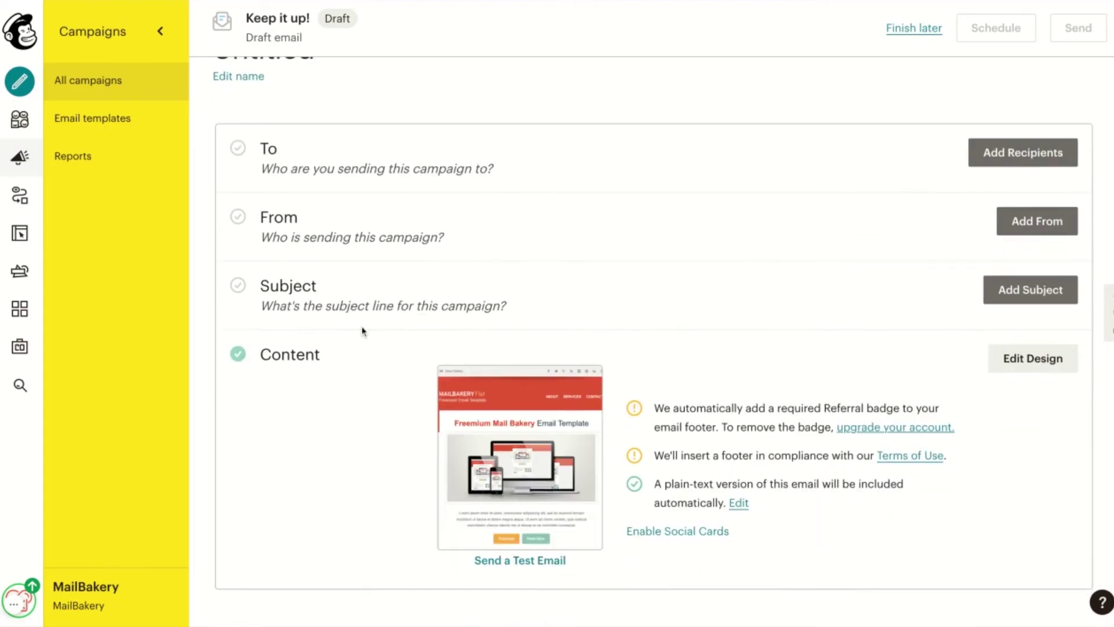
Step: In the design editor, add a second Hero Section below the original hero
{"action": "left_click", "coordinate": [1040, 360]}
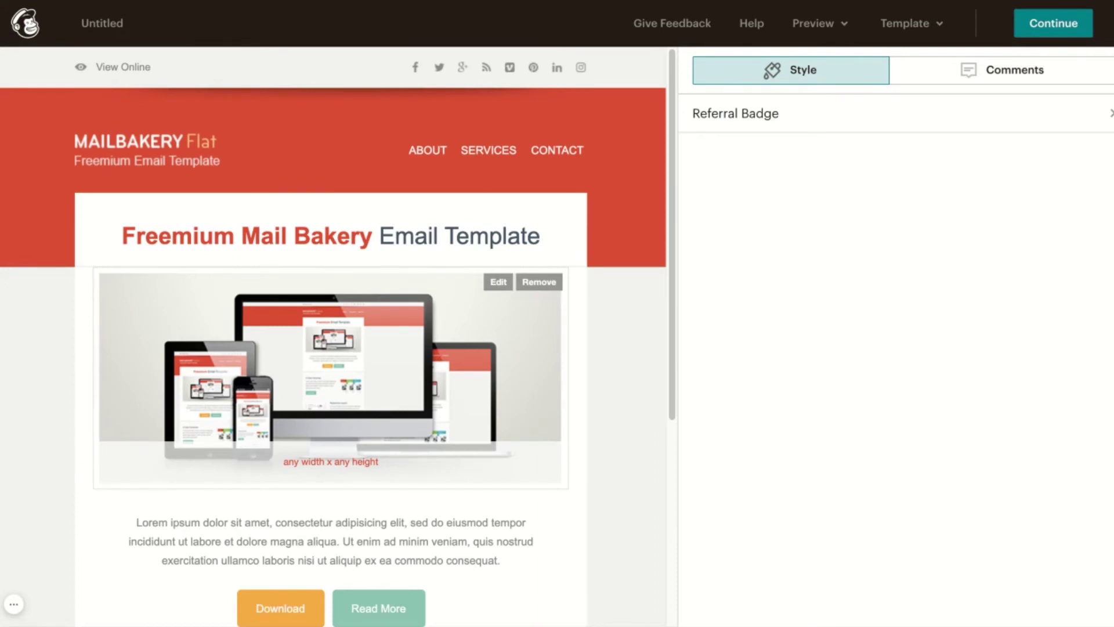
{"action": "scroll", "coordinate": [413, 356], "scroll_direction": "down", "scroll_amount": 3}
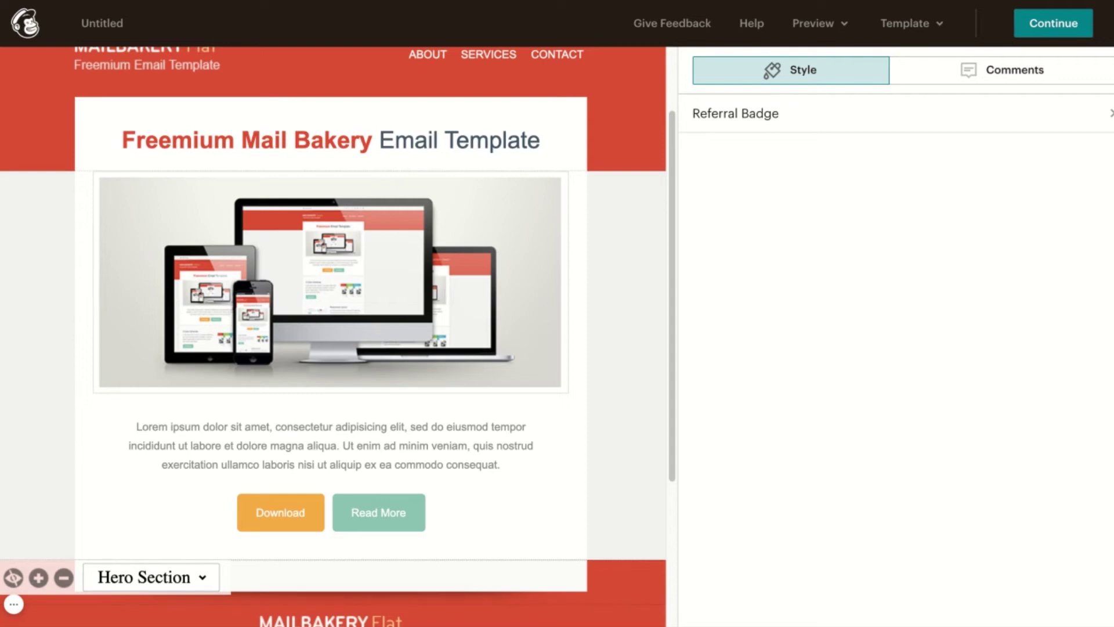
{"action": "scroll", "coordinate": [218, 388], "scroll_direction": "down", "scroll_amount": 4}
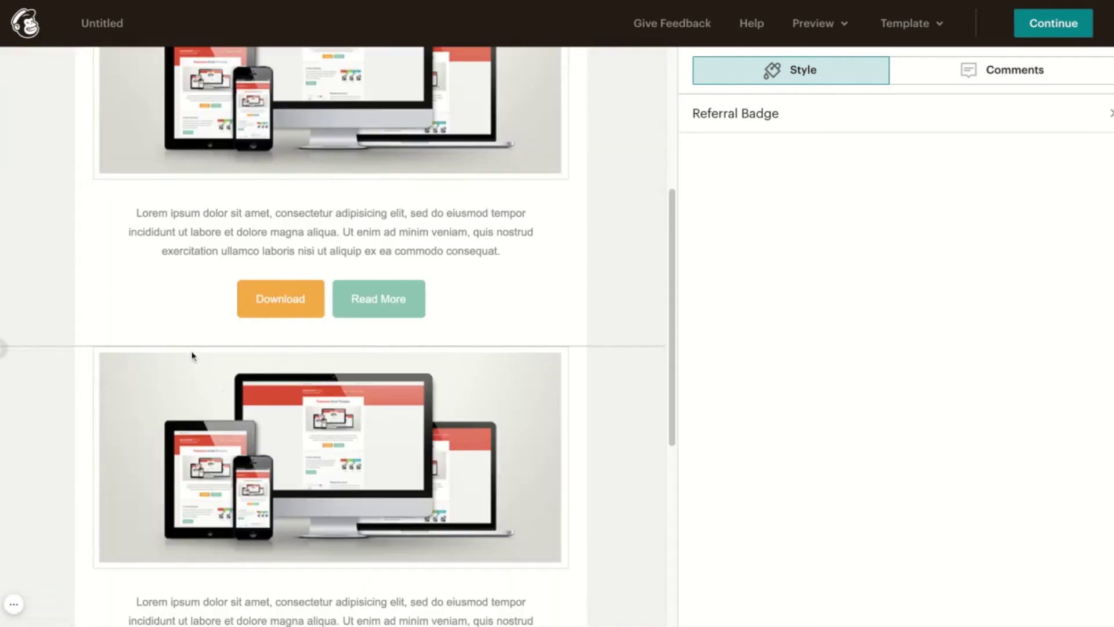
{"action": "scroll", "coordinate": [192, 355], "scroll_direction": "down", "scroll_amount": 3}
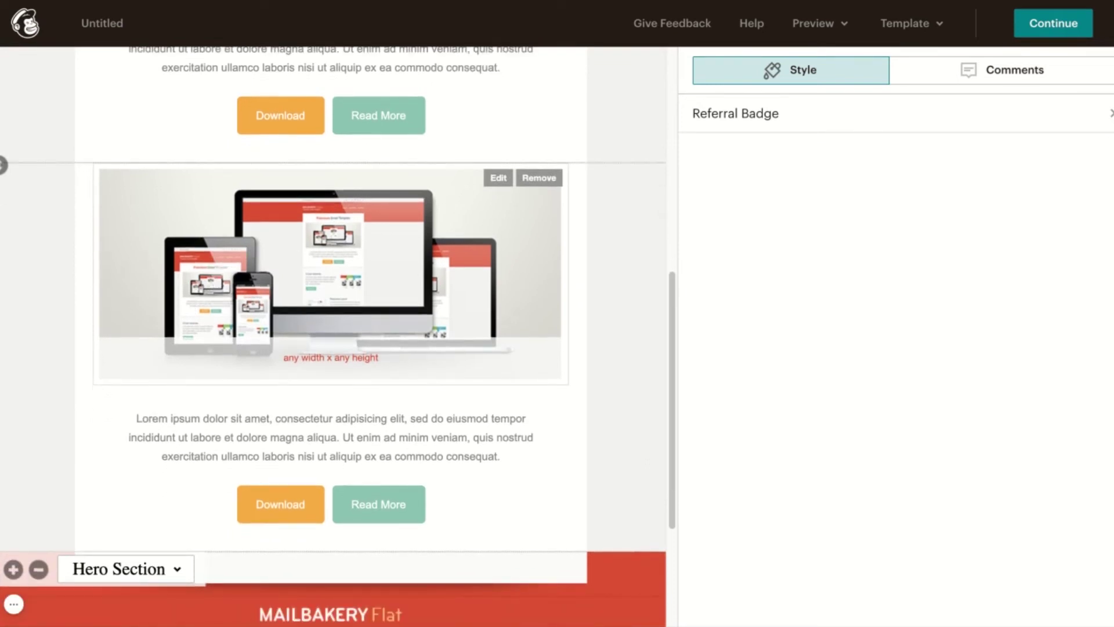
Step: Change the duplicate hero block's variant to Article Image Right
{"action": "left_click", "coordinate": [129, 571]}
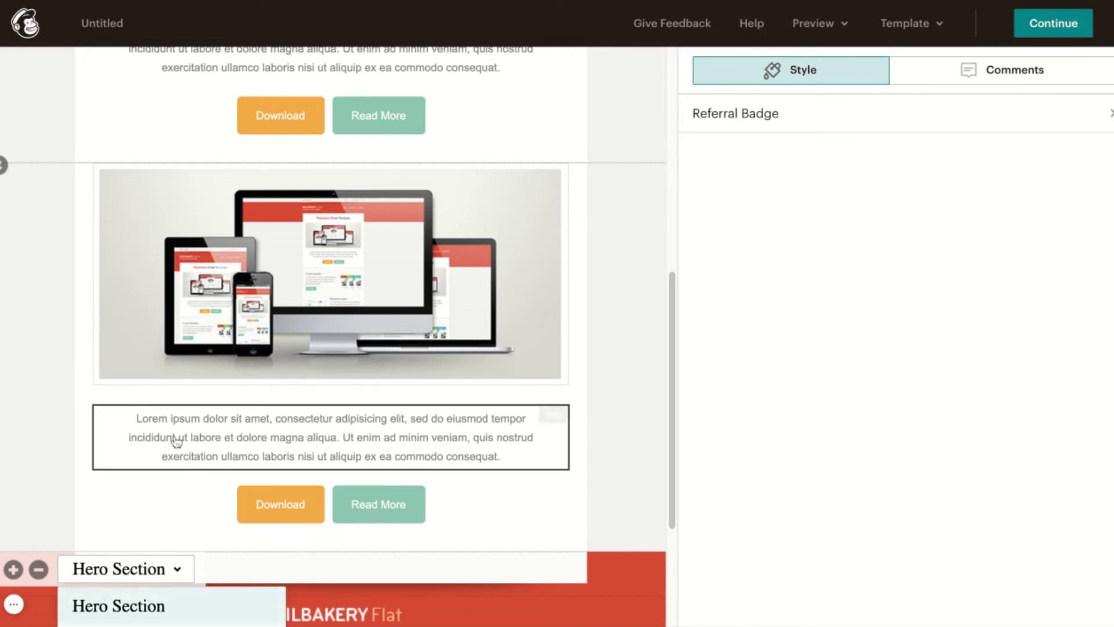
{"action": "scroll", "coordinate": [168, 429], "scroll_direction": "down", "scroll_amount": 2}
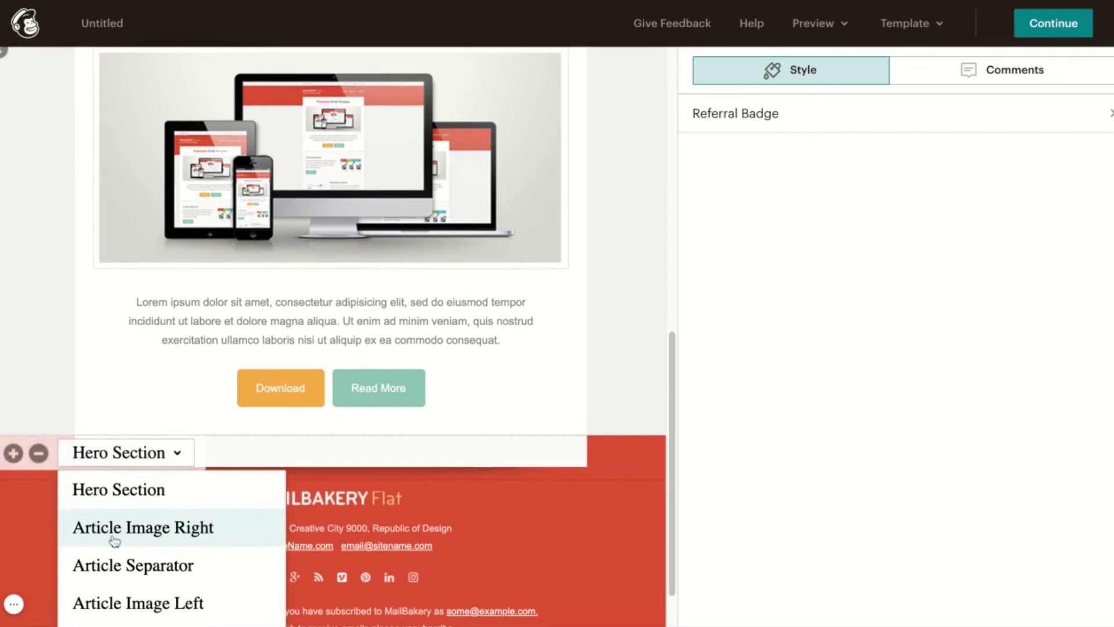
{"action": "mouse_move", "coordinate": [143, 527]}
{"action": "key", "text": "Return"}
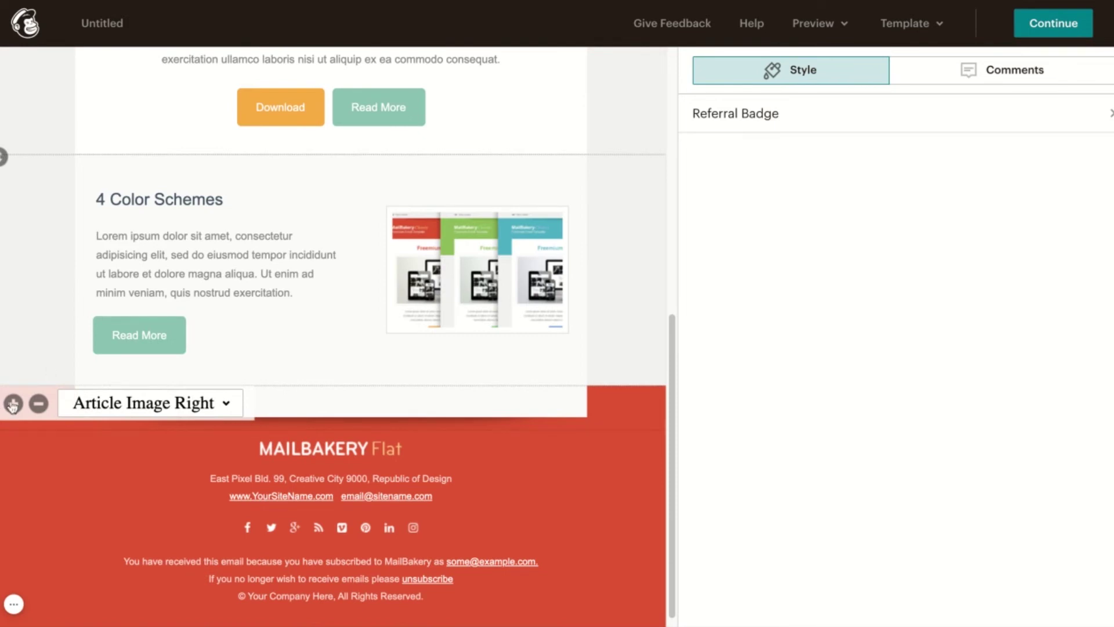
Step: Add a new block below 4 Color Schemes and set it to Article Image Left
{"action": "left_click", "coordinate": [12, 403]}
{"action": "scroll", "coordinate": [70, 357], "scroll_direction": "down", "scroll_amount": 4}
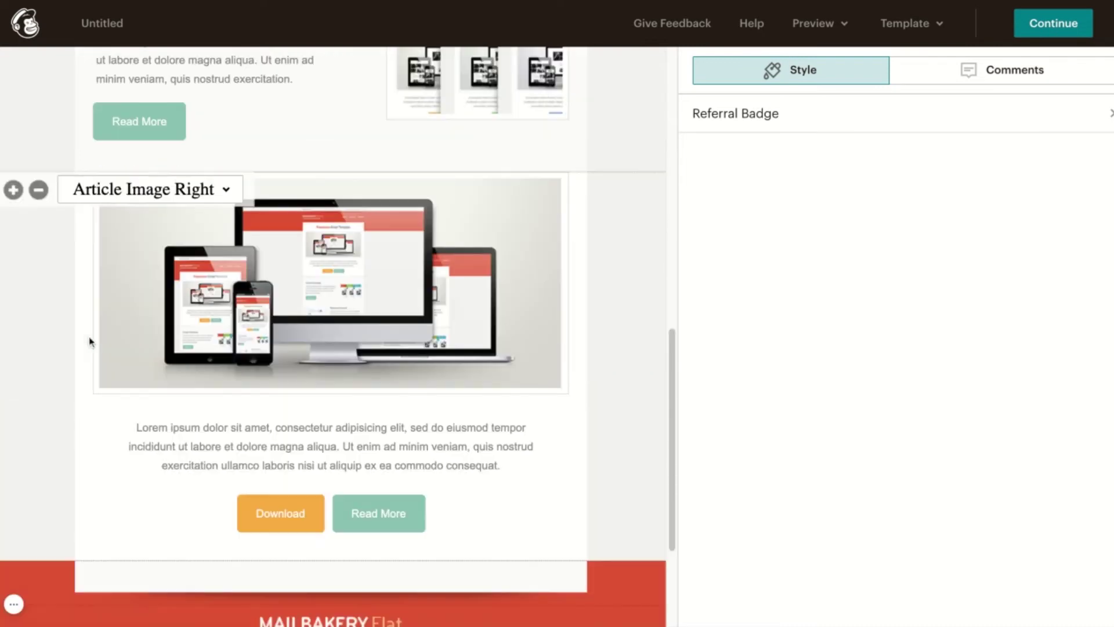
{"action": "left_click", "coordinate": [83, 578]}
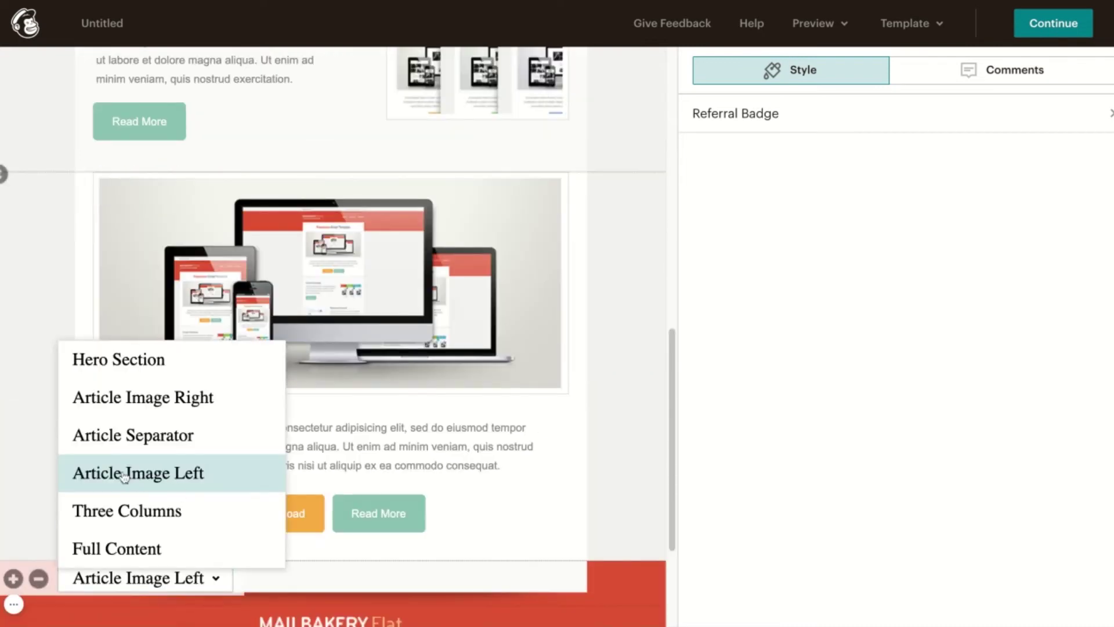
{"action": "left_click", "coordinate": [181, 480]}
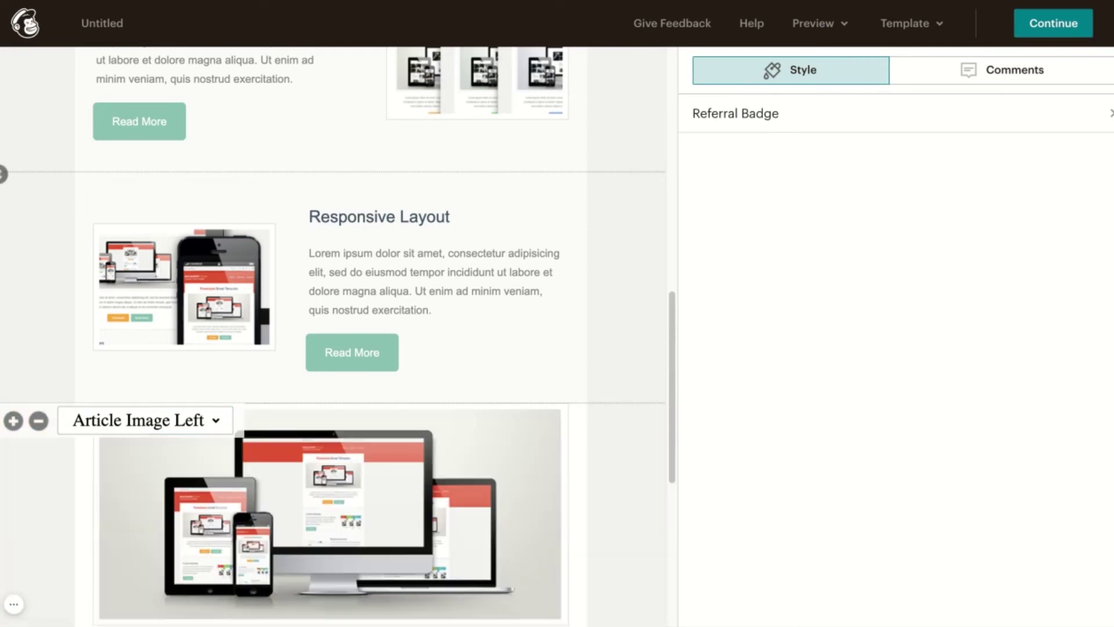
Step: Switch the newest block below Responsive Layout to the Three Columns variant
{"action": "scroll", "coordinate": [120, 491], "scroll_direction": "down", "scroll_amount": 2}
{"action": "scroll", "coordinate": [120, 491], "scroll_direction": "down", "scroll_amount": 2}
{"action": "left_click", "coordinate": [97, 562]}
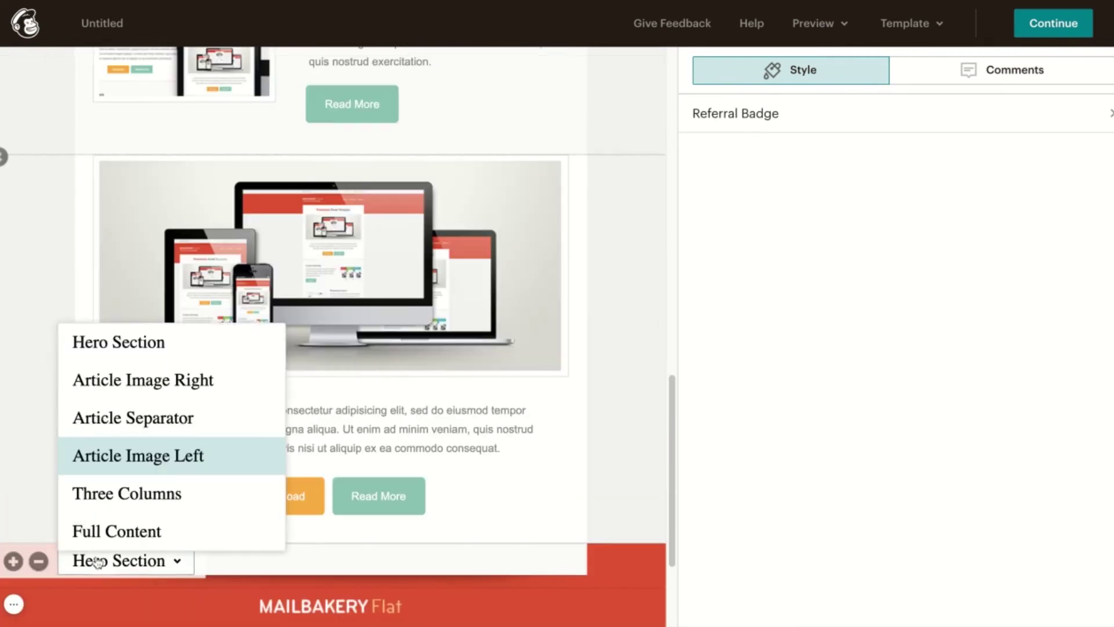
{"action": "key", "text": "Escape"}
Step: Review the email, then delete the Three Columns block with its − button
{"action": "scroll", "coordinate": [113, 418], "scroll_direction": "up", "scroll_amount": 1}
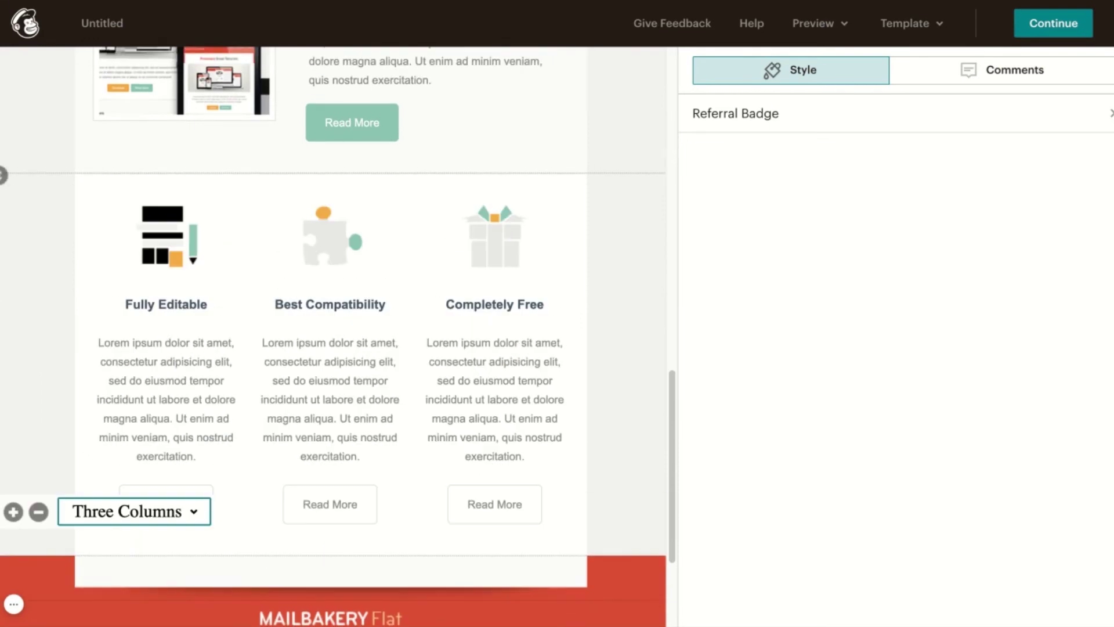
{"action": "scroll", "coordinate": [89, 446], "scroll_direction": "up", "scroll_amount": 4}
{"action": "scroll", "coordinate": [88, 447], "scroll_direction": "up", "scroll_amount": 2}
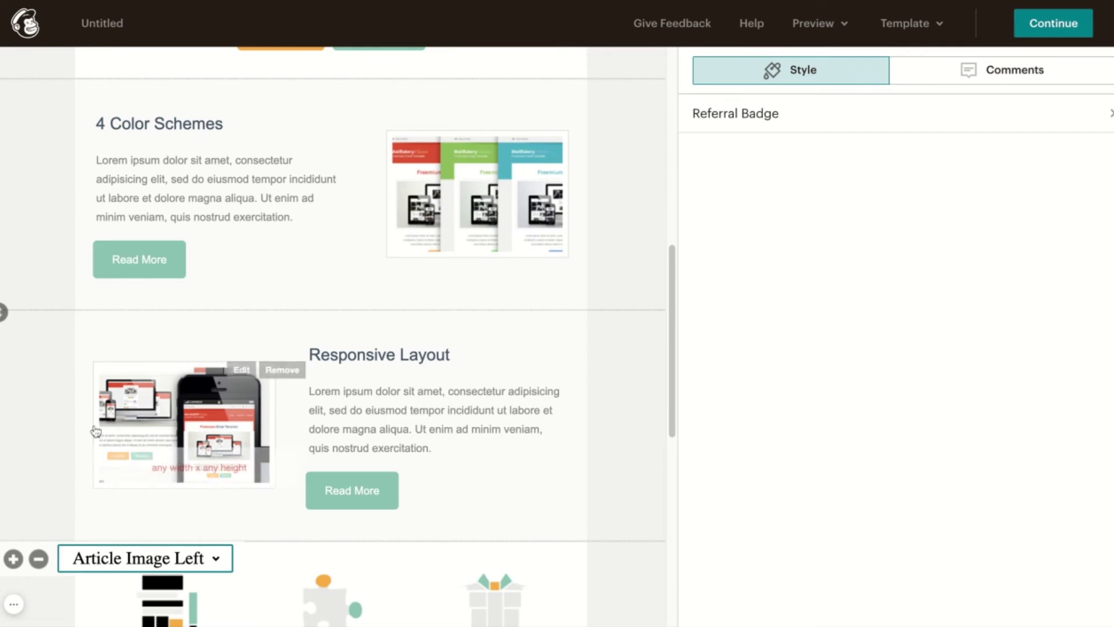
{"action": "scroll", "coordinate": [154, 348], "scroll_direction": "down", "scroll_amount": 3}
{"action": "scroll", "coordinate": [154, 320], "scroll_direction": "down", "scroll_amount": 3}
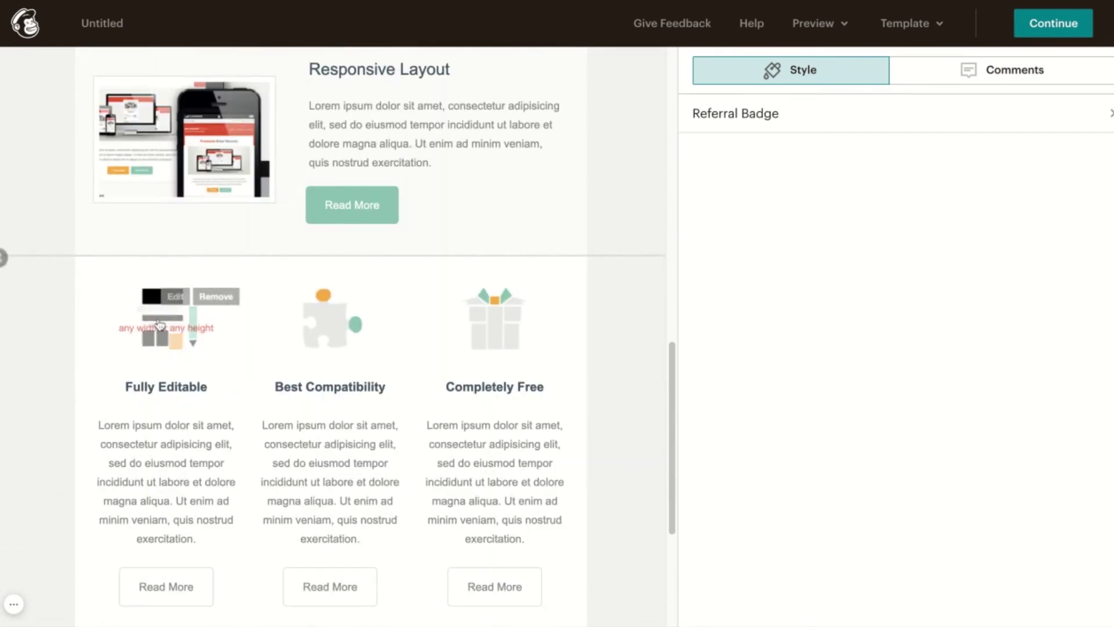
{"action": "scroll", "coordinate": [244, 330], "scroll_direction": "down", "scroll_amount": 2}
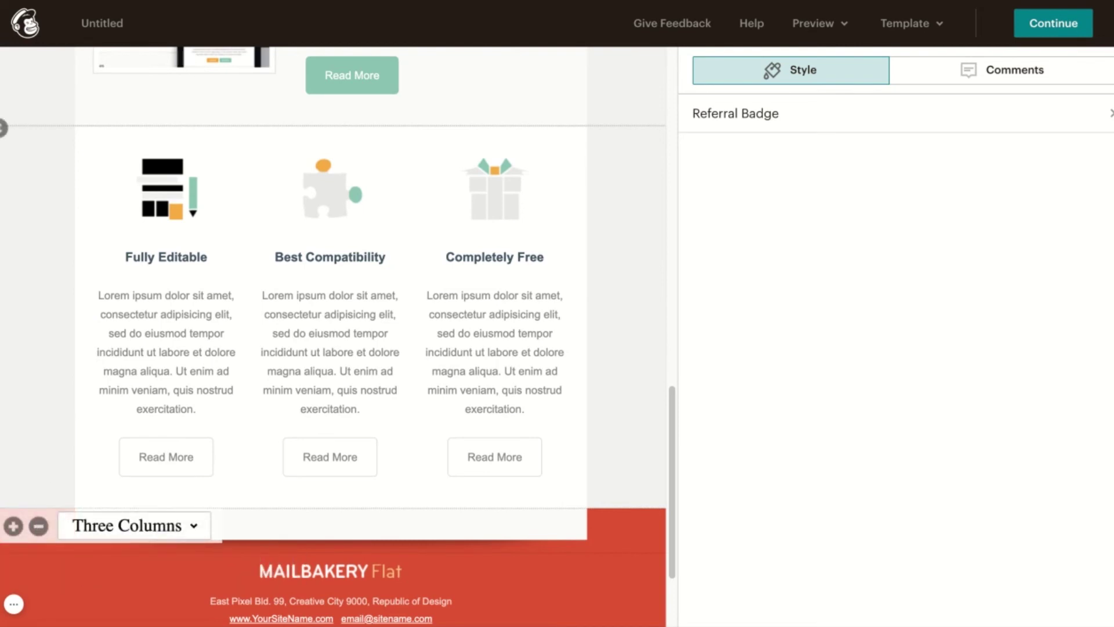
{"action": "left_click", "coordinate": [39, 525]}
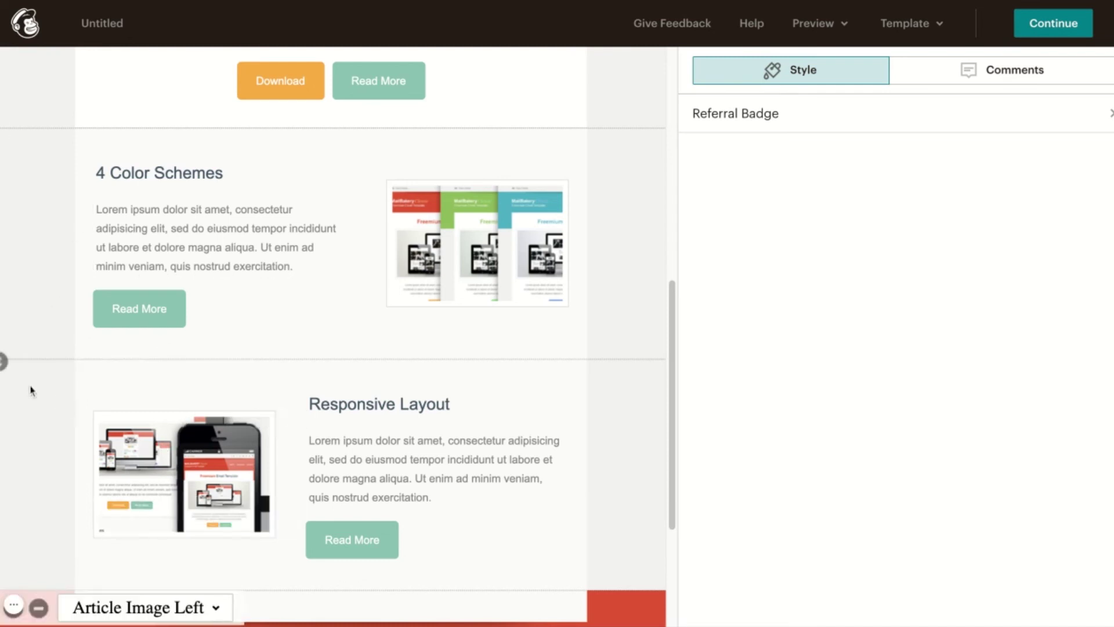
Step: Drag Responsive Layout above 4 Color Schemes and scroll through to confirm the order
{"action": "left_click_drag", "start_coordinate": [3, 366], "coordinate": [2, 160]}
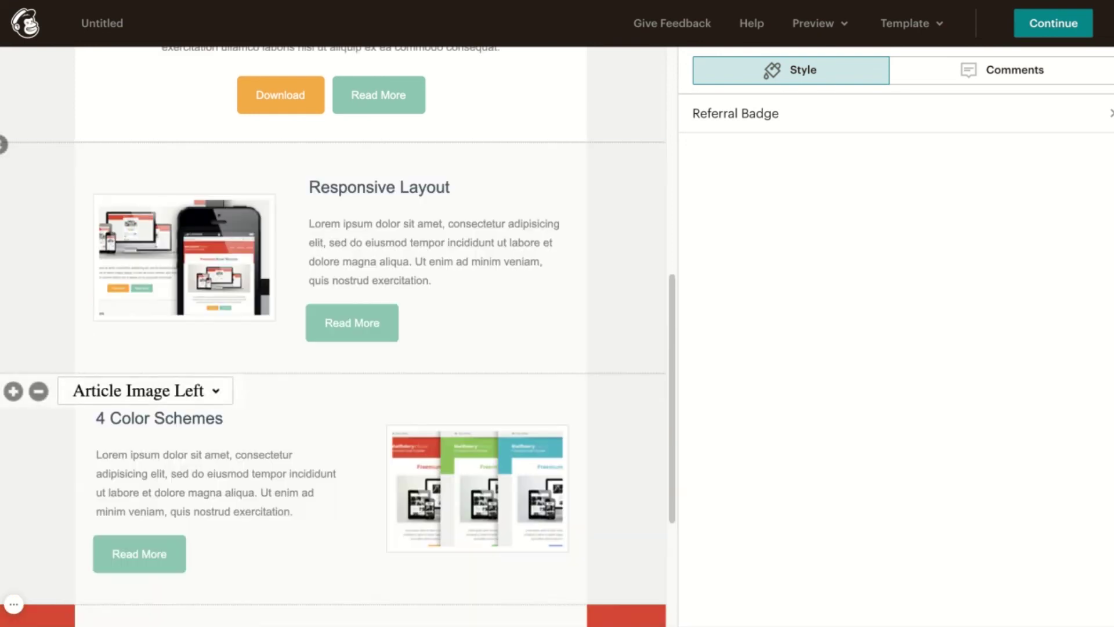
{"action": "mouse_move", "coordinate": [184, 473]}
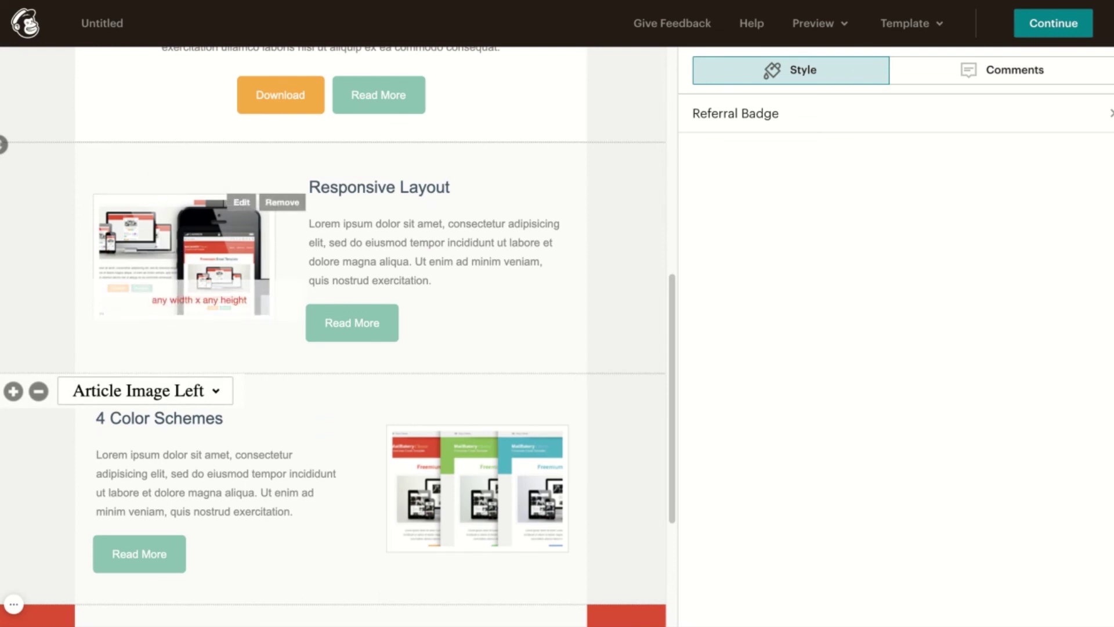
{"action": "scroll", "coordinate": [256, 273], "scroll_direction": "up", "scroll_amount": 5}
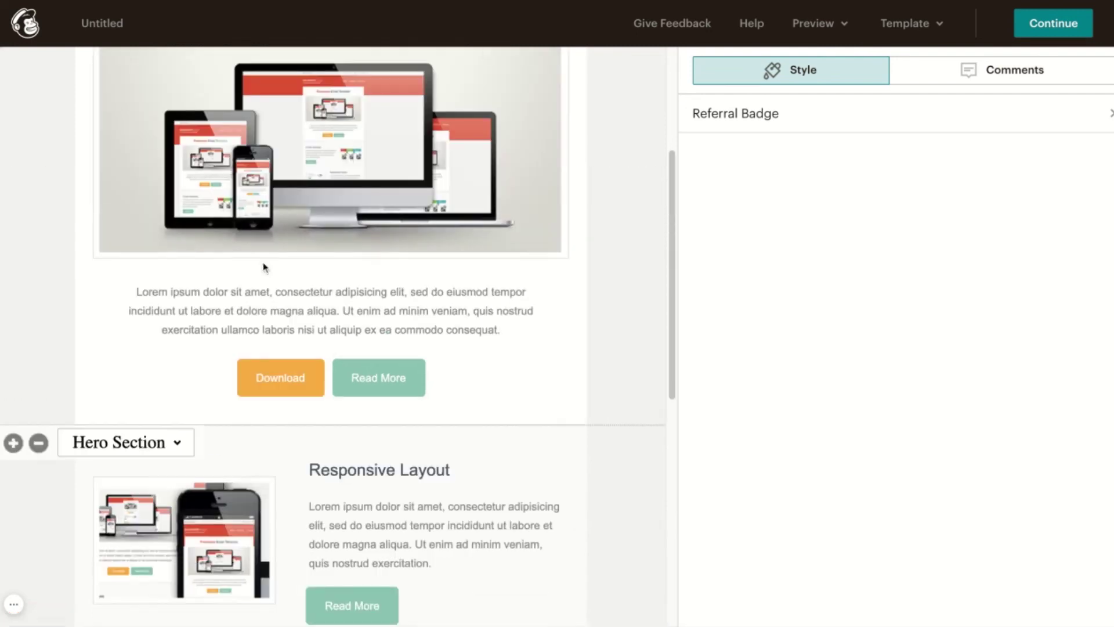
{"action": "scroll", "coordinate": [366, 169], "scroll_direction": "up", "scroll_amount": 4}
{"action": "scroll", "coordinate": [305, 331], "scroll_direction": "down", "scroll_amount": 9}
{"action": "scroll", "coordinate": [306, 406], "scroll_direction": "down", "scroll_amount": 3}
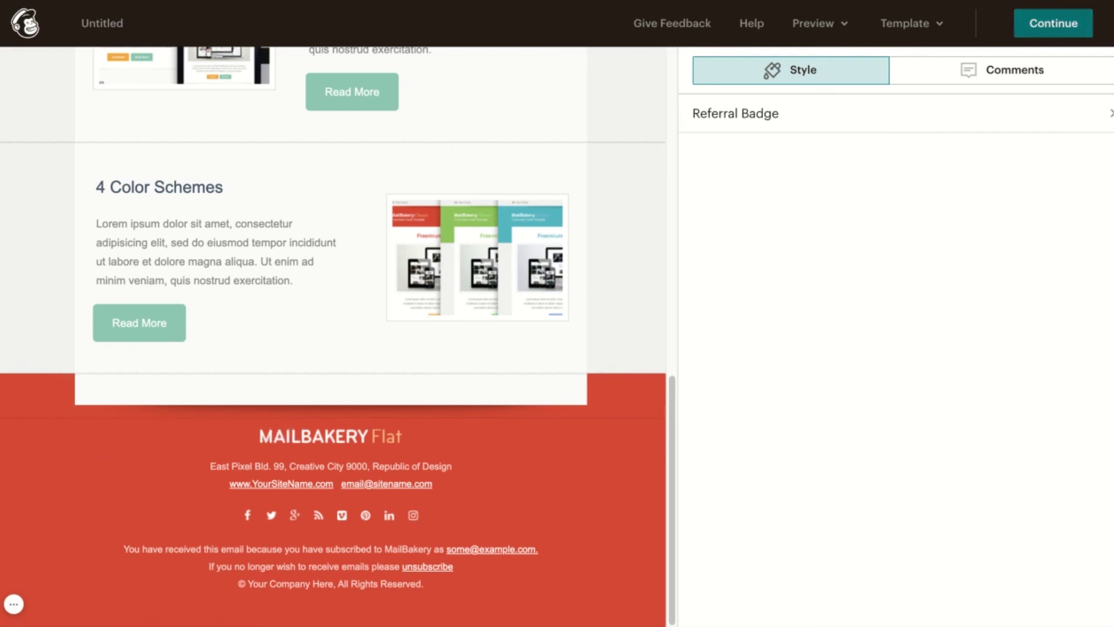
Step: Enter preview mode from the Preview menu and scroll the email's desktop rendering
{"action": "scroll", "coordinate": [523, 400], "scroll_direction": "up", "scroll_amount": 1}
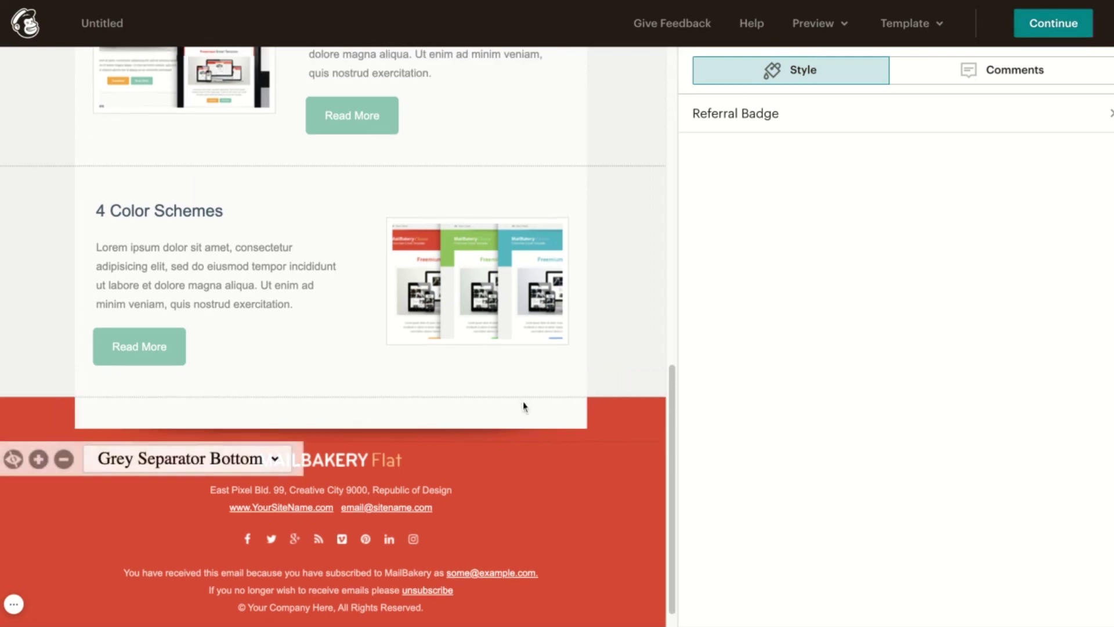
{"action": "left_click", "coordinate": [818, 23]}
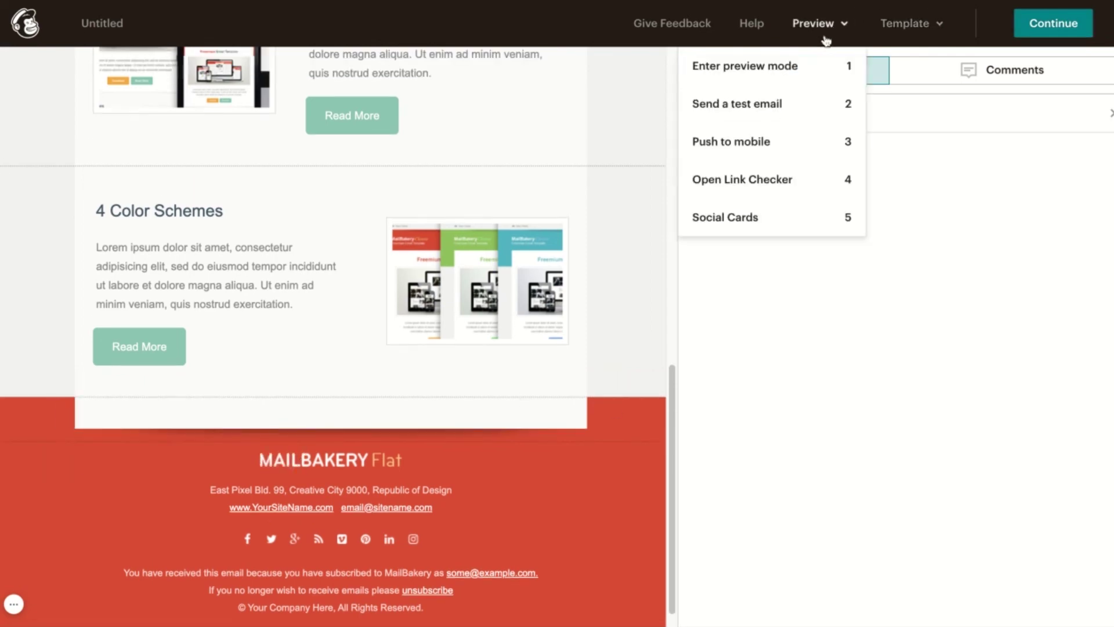
{"action": "left_click", "coordinate": [795, 70]}
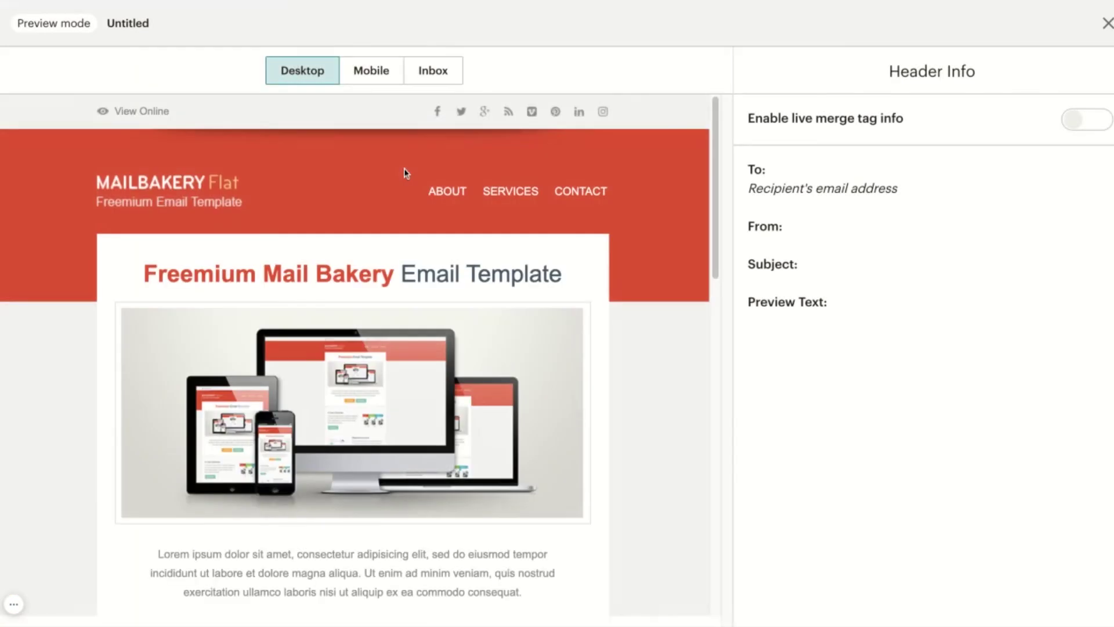
{"action": "scroll", "coordinate": [409, 186], "scroll_direction": "down", "scroll_amount": 5}
{"action": "scroll", "coordinate": [417, 206], "scroll_direction": "down", "scroll_amount": 10}
{"action": "scroll", "coordinate": [435, 278], "scroll_direction": "up", "scroll_amount": 12}
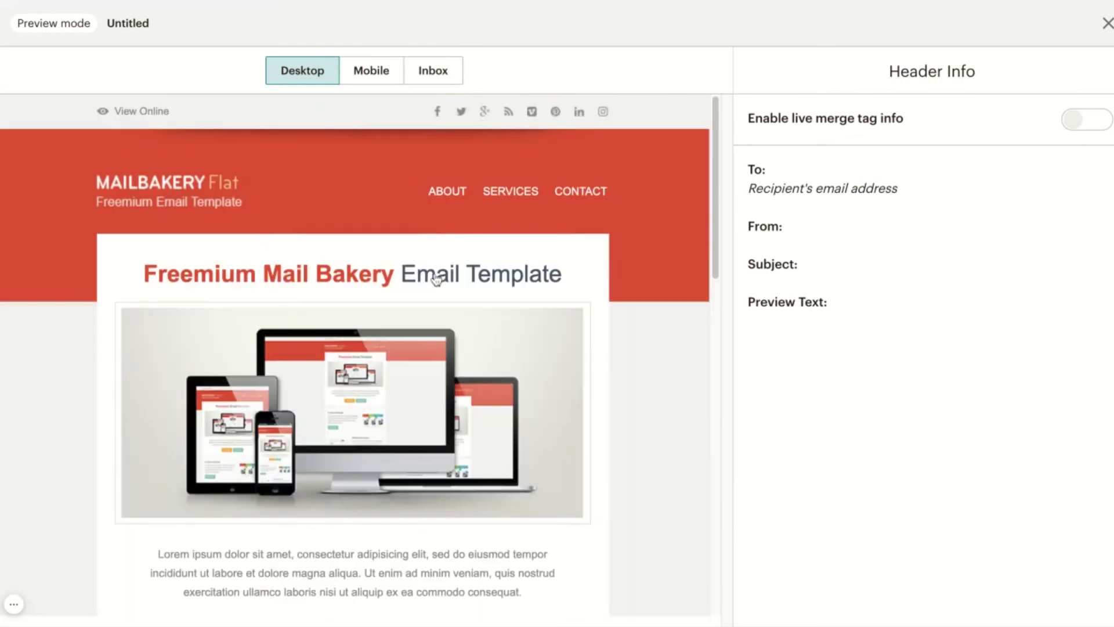